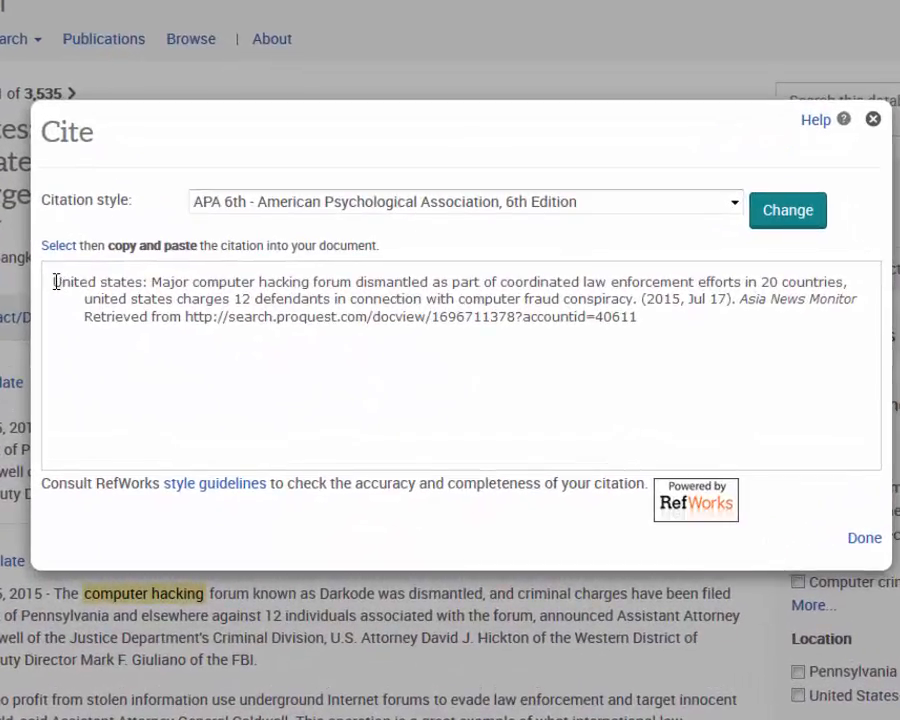
- Copy the full APA 6th citation of the computer hacking forum article from the Cite window
mouse_move(56, 282)
mouse_down()
mouse_move(364, 332)
mouse_move(696, 316)
mouse_move(692, 300)
mouse_move(135, 245)
mouse_move(44, 282)
mouse_up()
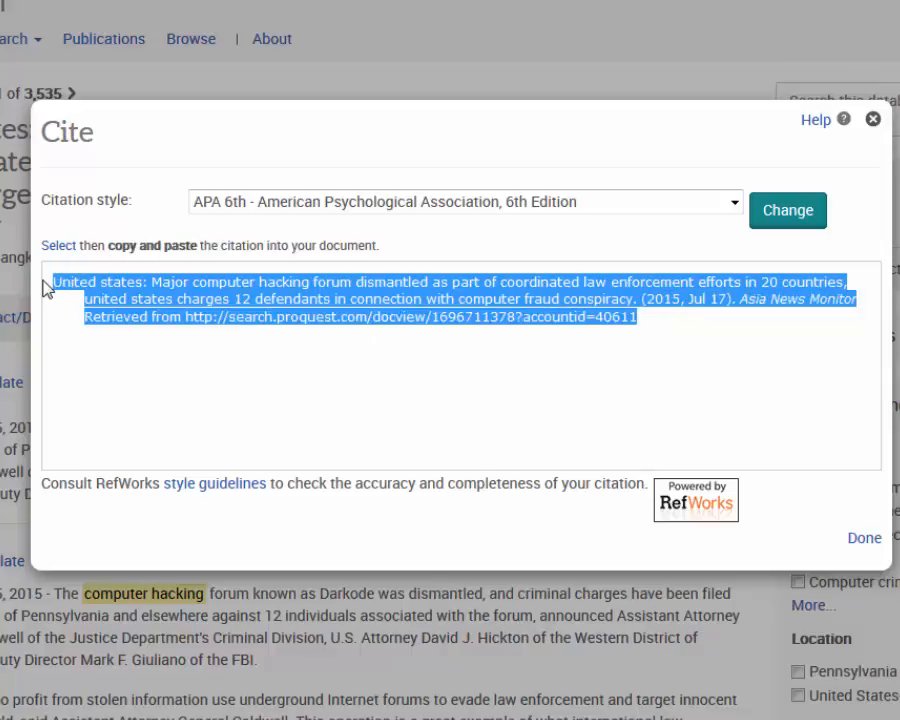
right_click(104, 287)
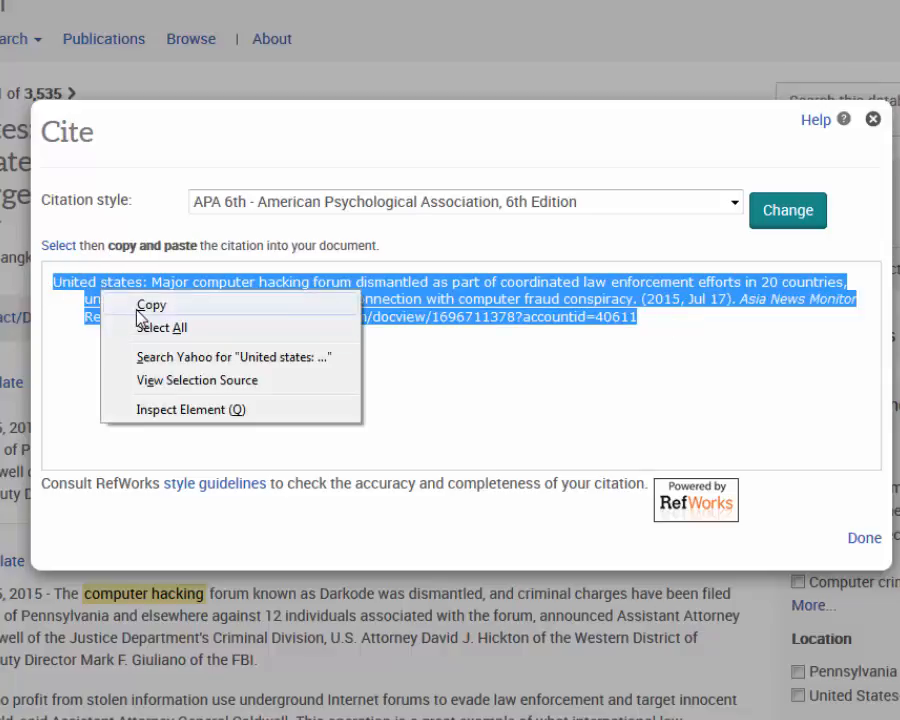
click(141, 306)
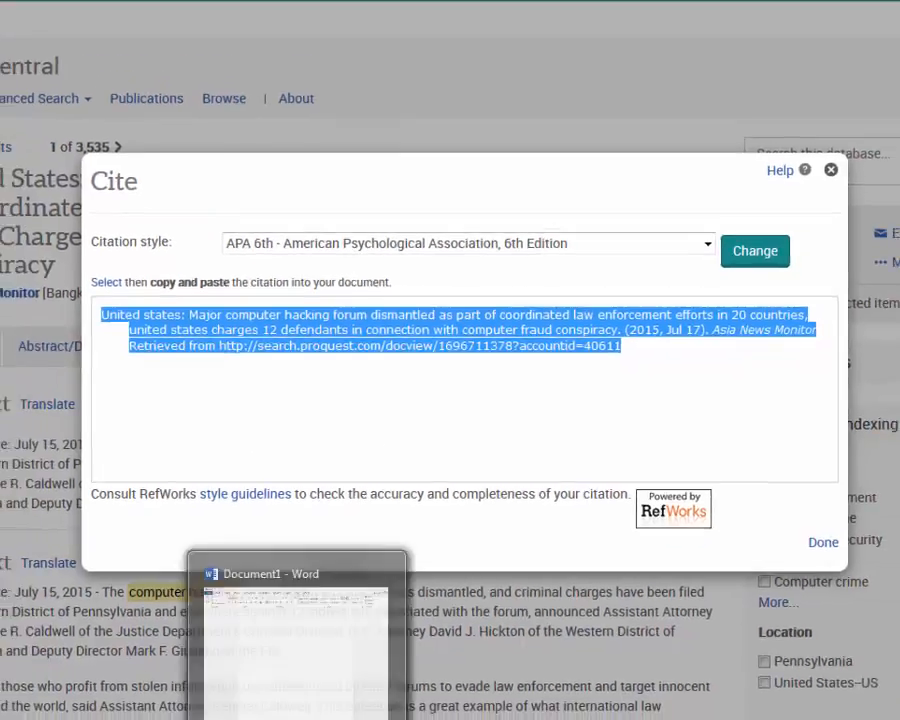
- Switch to the blank Word document, add the heading "References", and paste the copied citation on the line below it
click(296, 640)
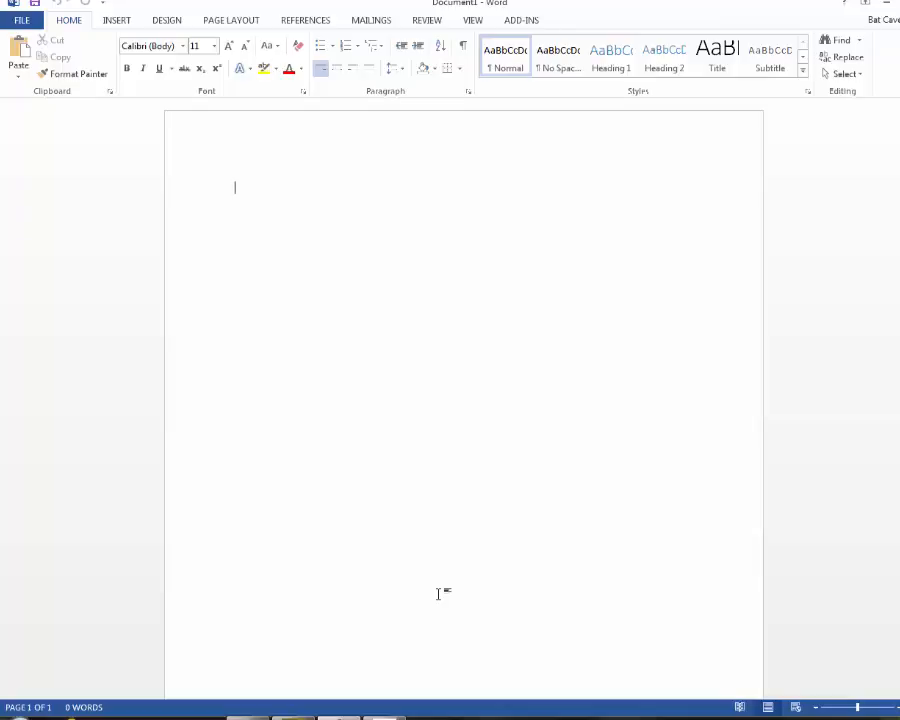
text(References)
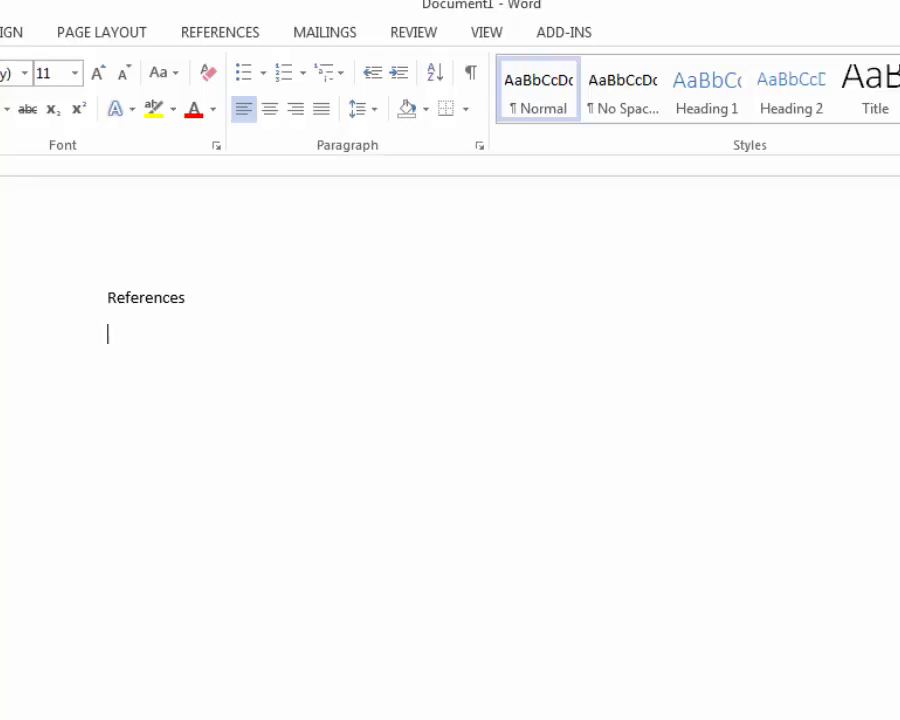
right_click(116, 334)
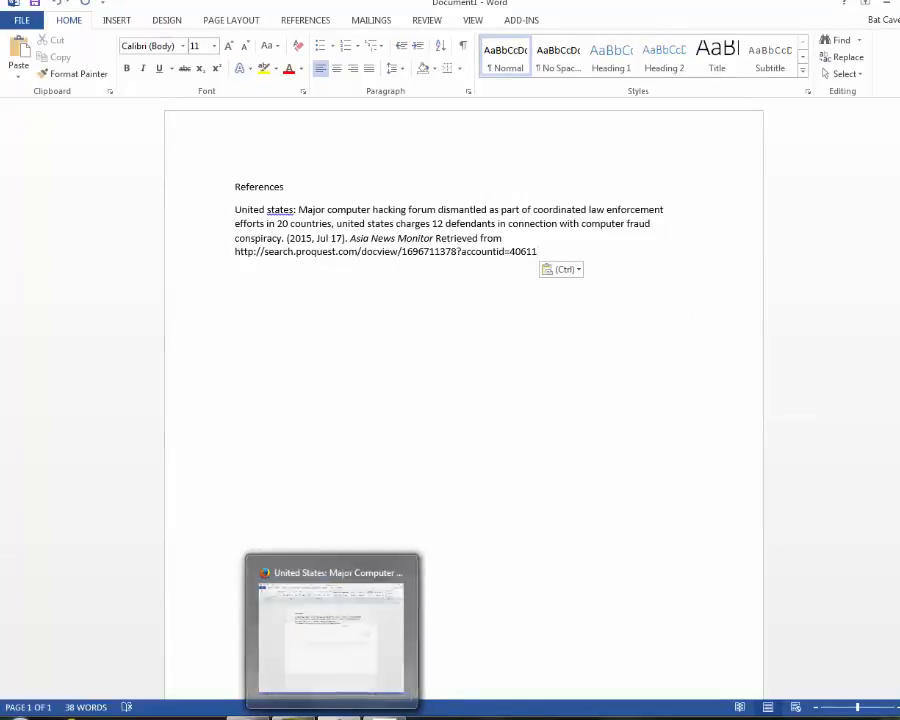
- Switch to the browser's EBSCO article "The Other Side Of the Great Firewall" and copy its APA citation
click(247, 717)
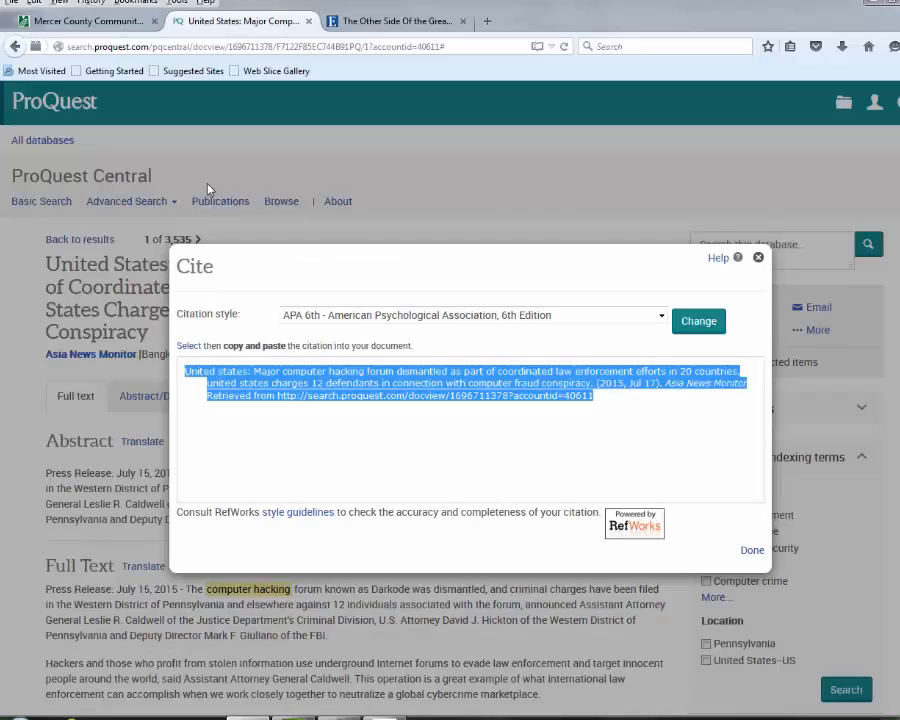
click(393, 21)
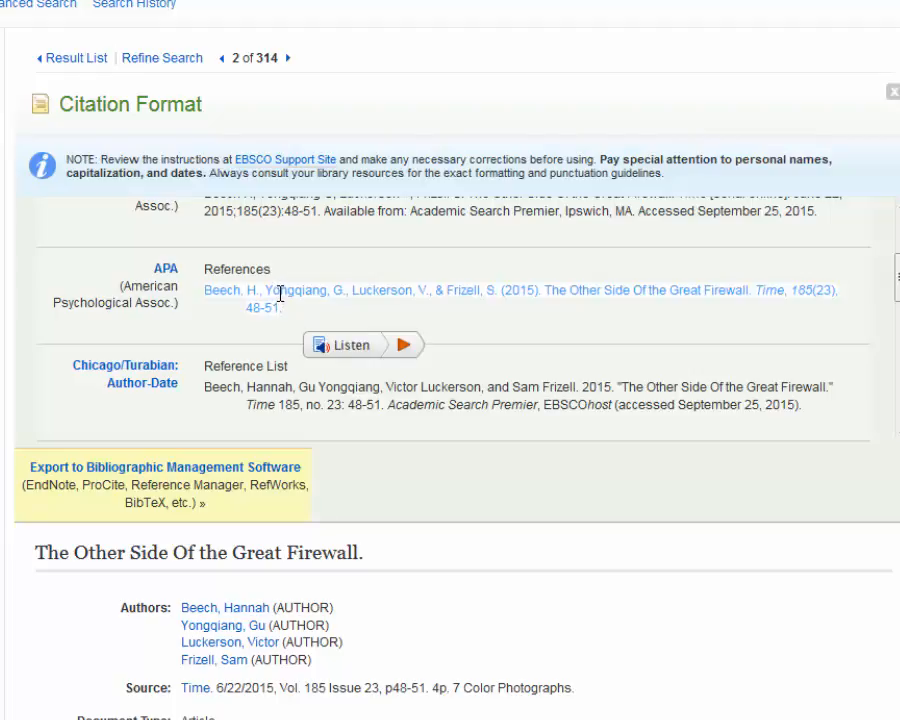
right_click(281, 296)
click(335, 311)
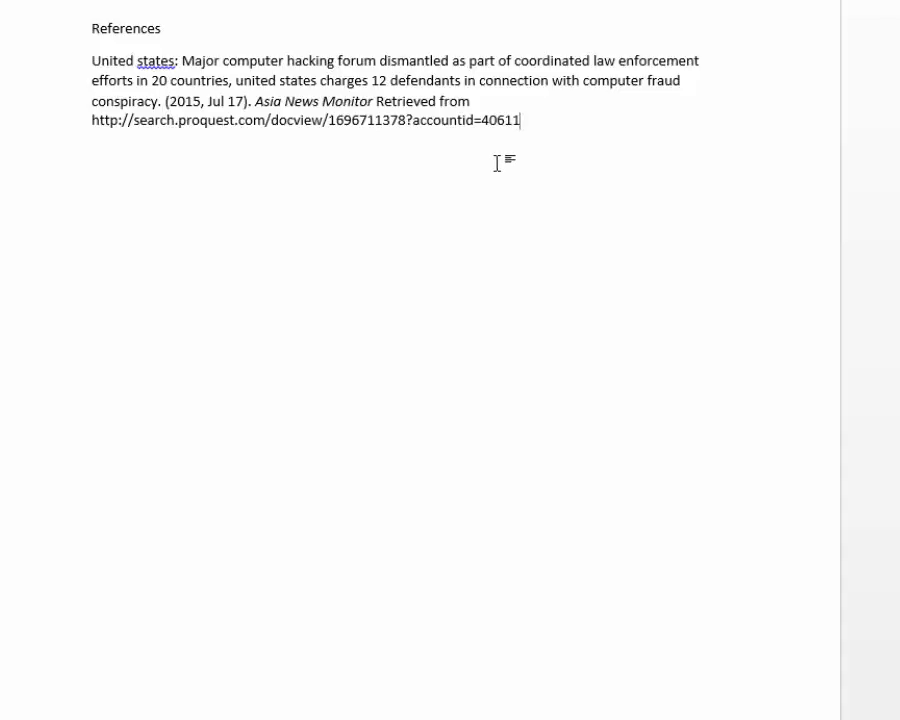
- Paste the copied citation into a new paragraph below the first reference in the Word document, merging its formatting
key(Return)
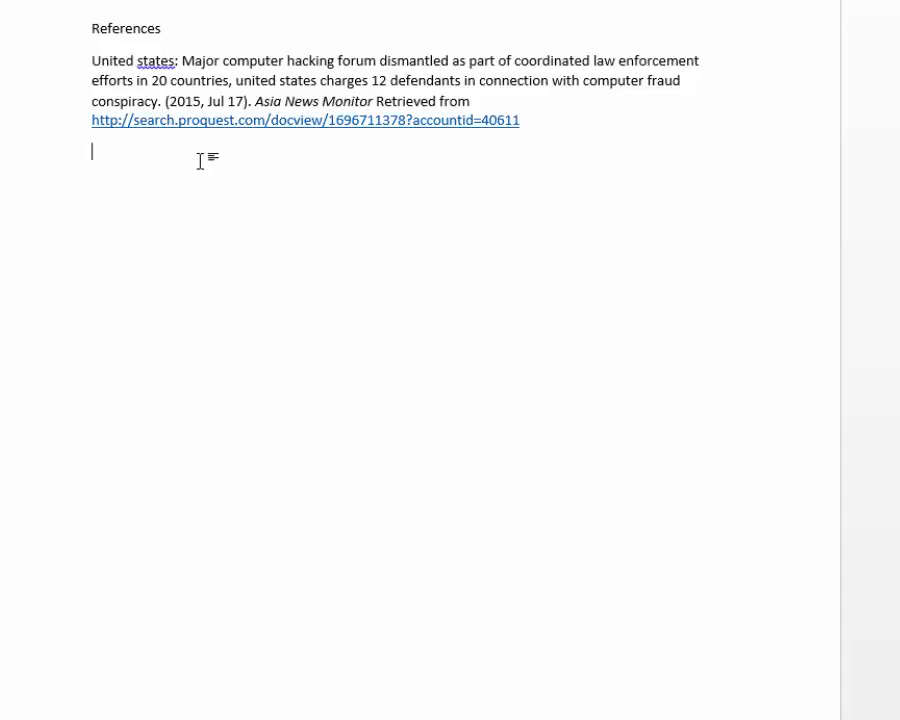
right_click(88, 154)
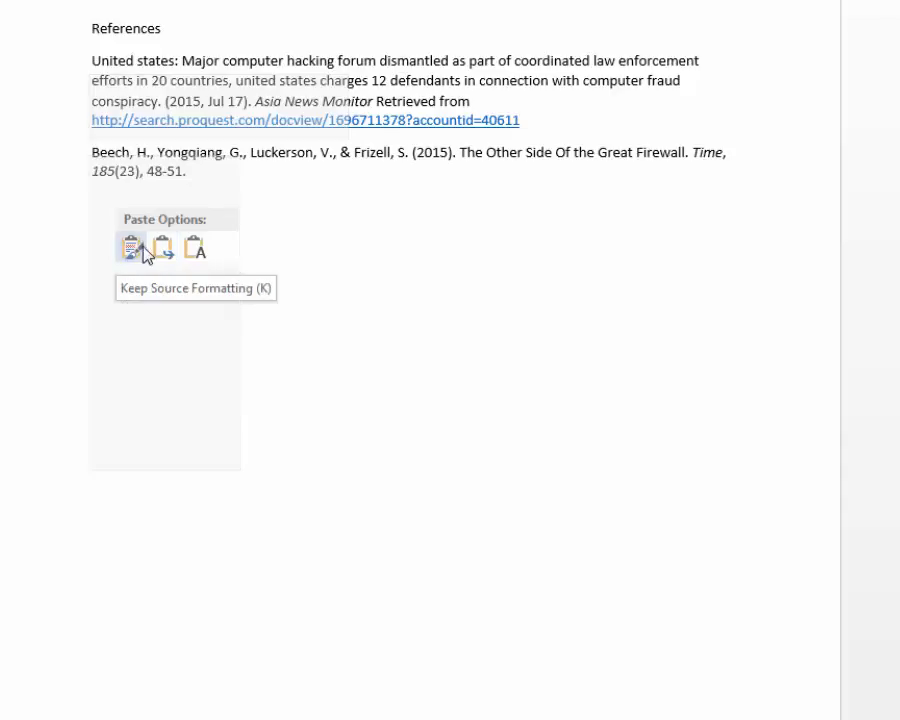
click(163, 250)
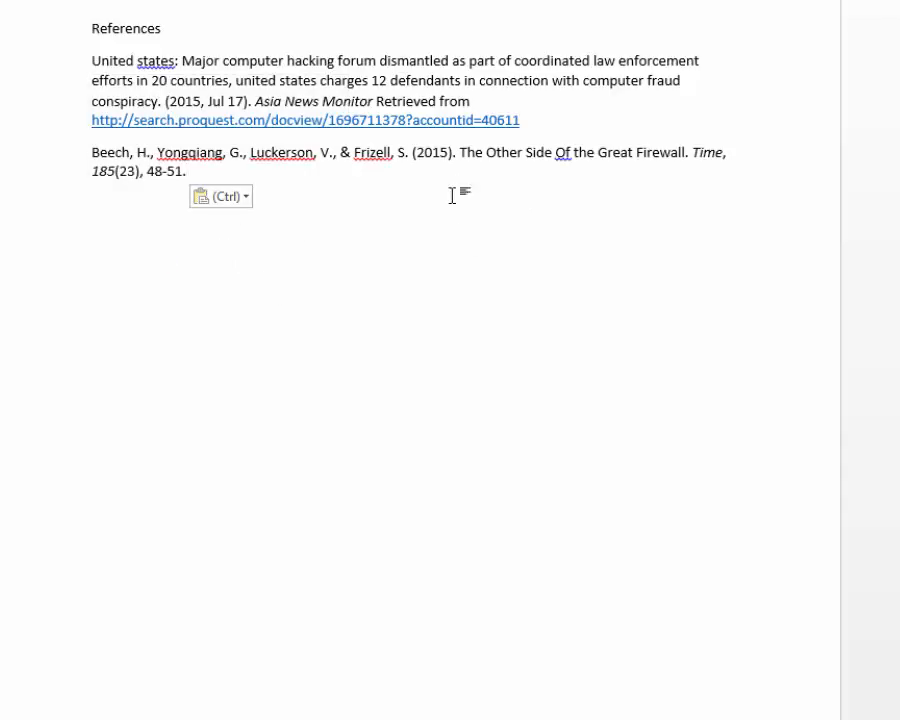
- Remove the hyperlink from the ProQuest web address in the first reference, leaving it as plain text
drag(521, 120, 92, 128)
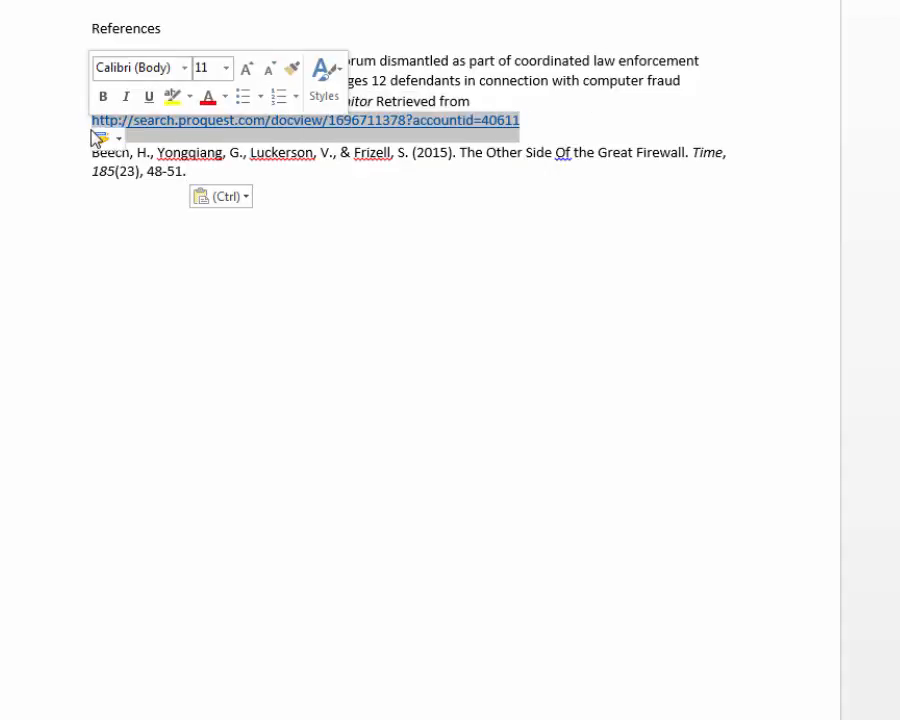
right_click(183, 125)
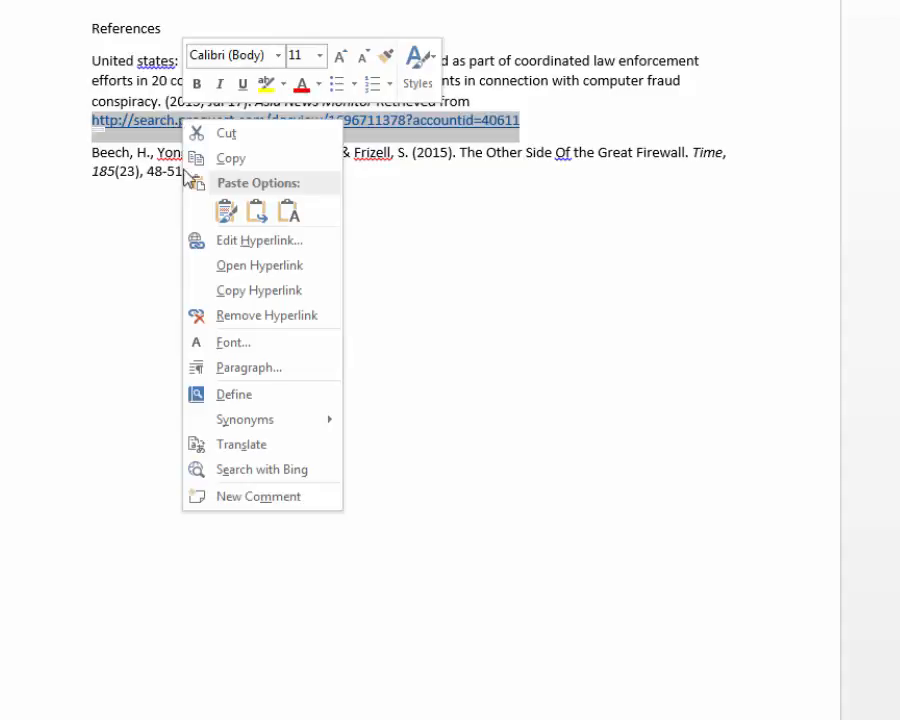
click(252, 318)
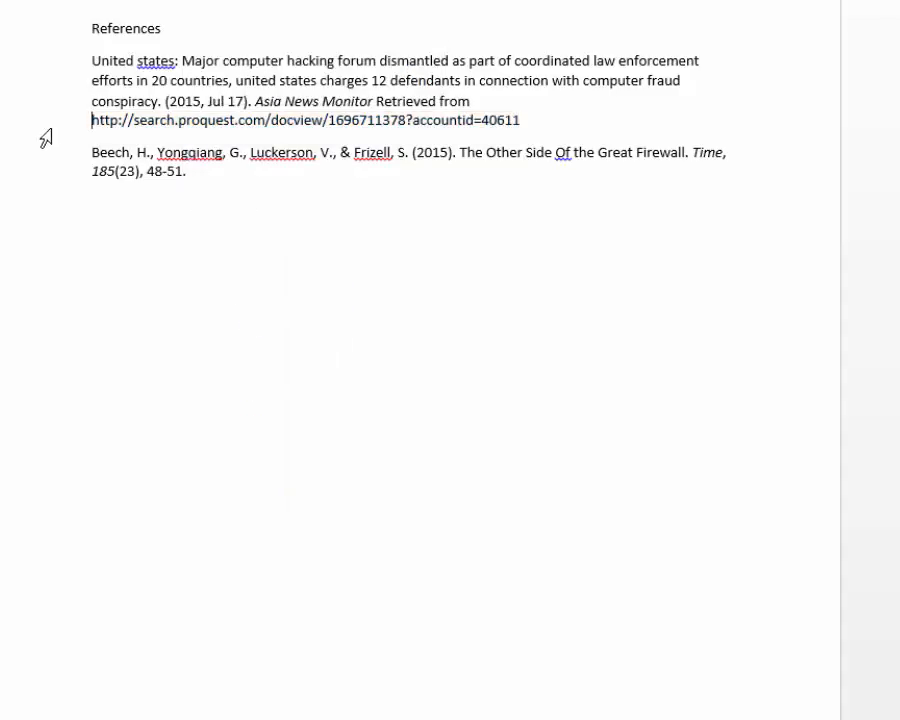
click(120, 266)
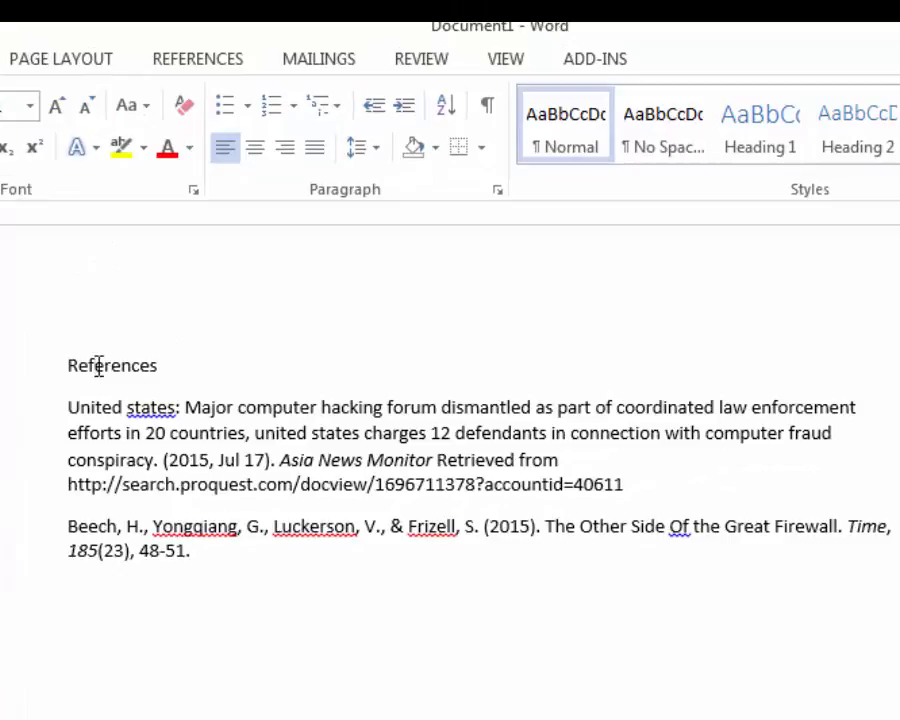
- Center the "References" heading on the page
click(97, 365)
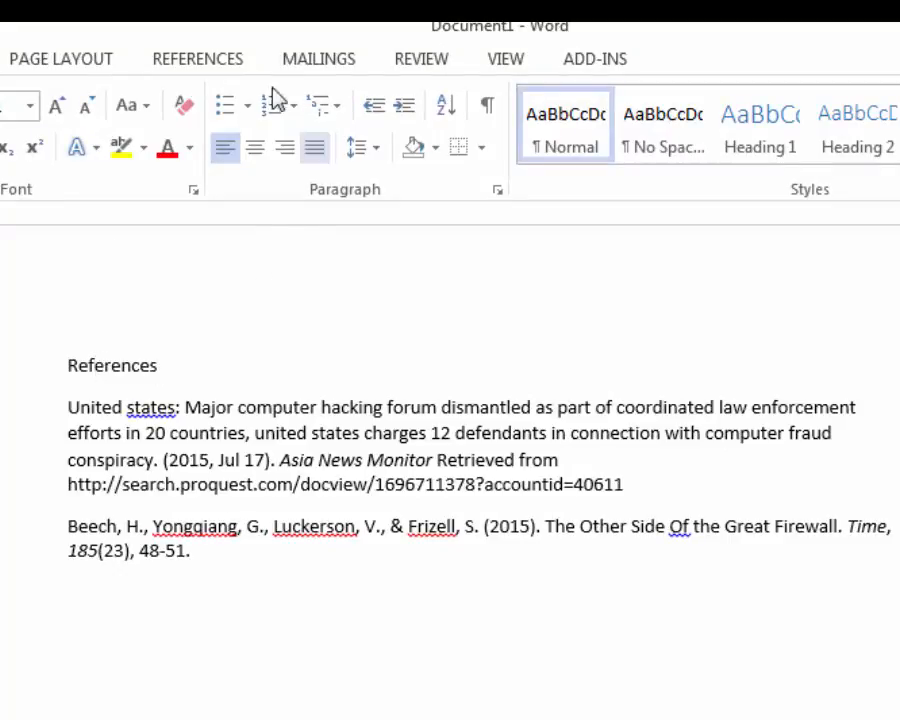
click(257, 152)
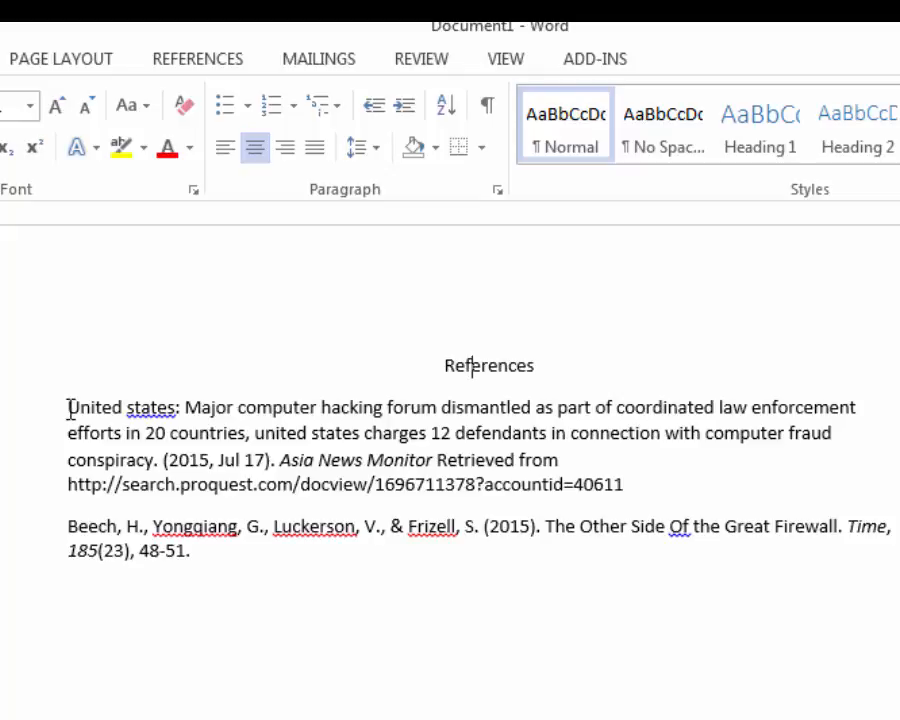
- Give both citations a hanging indent of 0.5" in the paragraph settings
drag(70, 408, 233, 569)
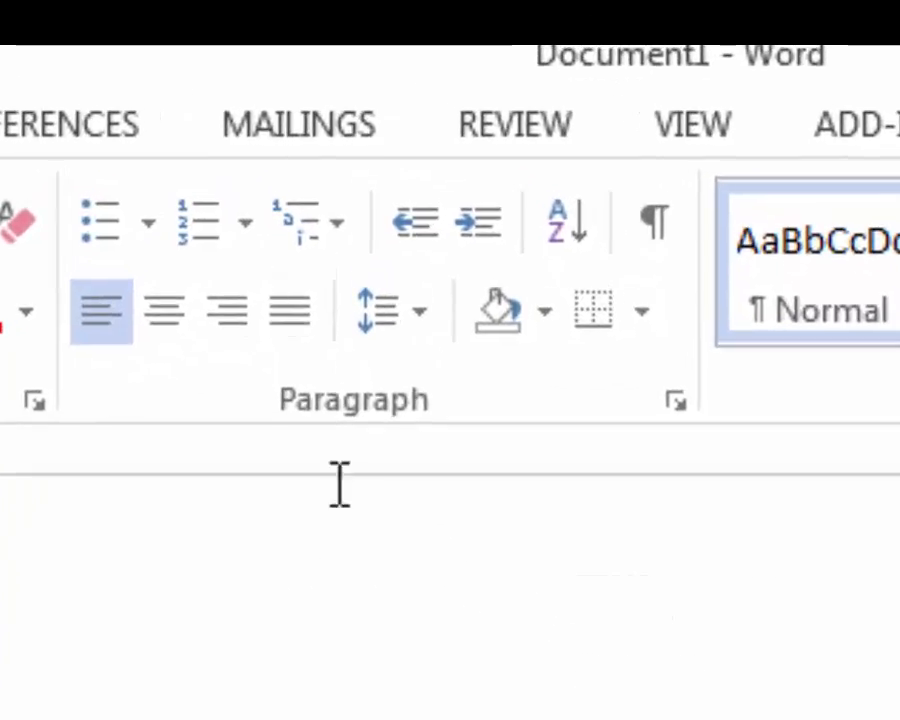
click(676, 402)
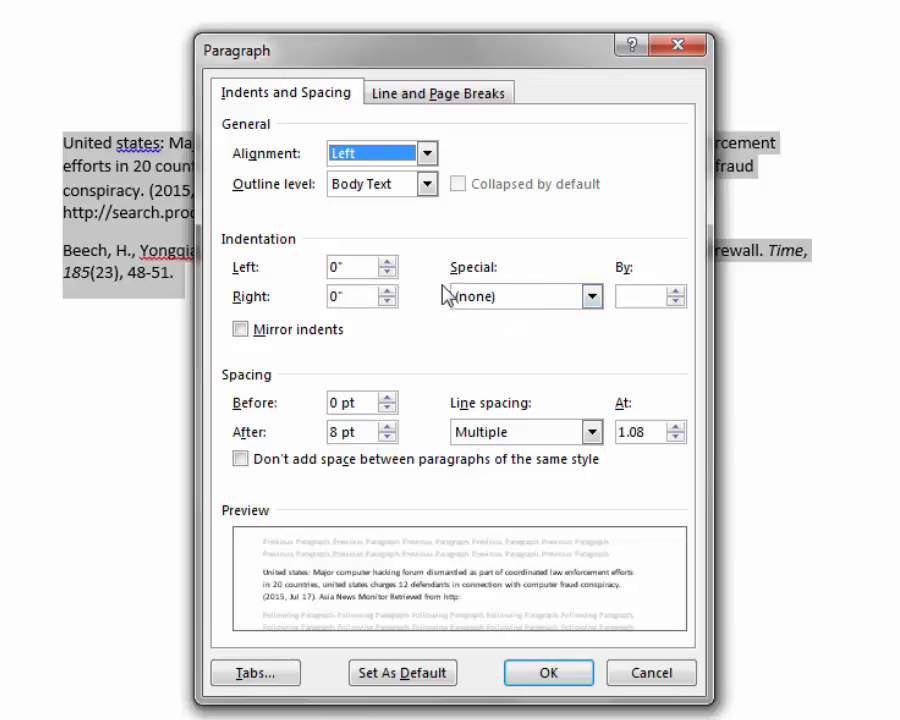
click(594, 300)
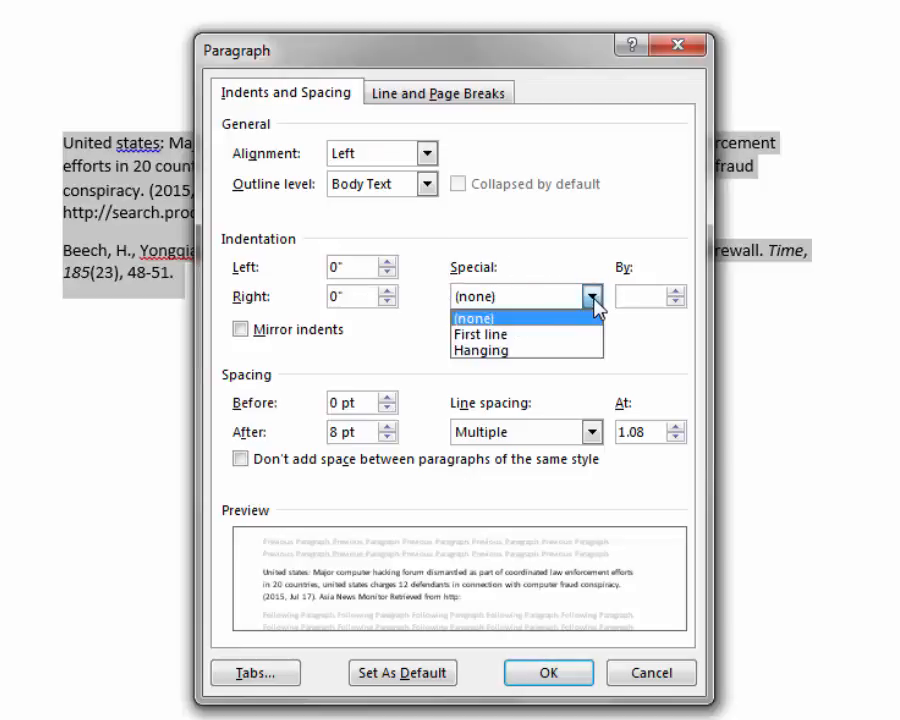
click(514, 351)
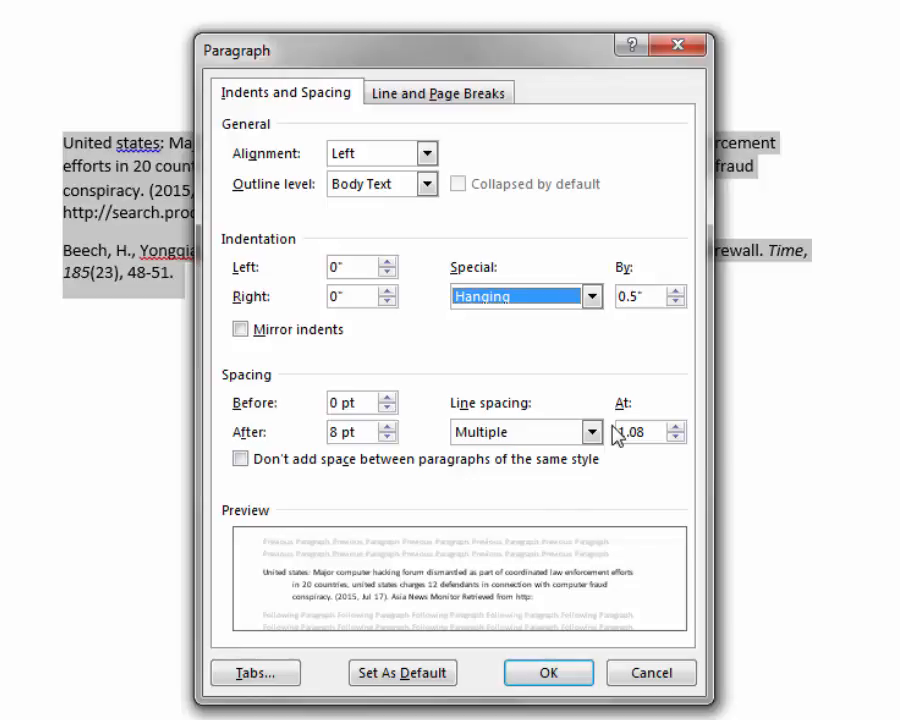
- Set the citations' spacing after paragraphs to 0 pt and their line spacing to Double, and apply the paragraph settings
click(387, 437)
click(387, 437)
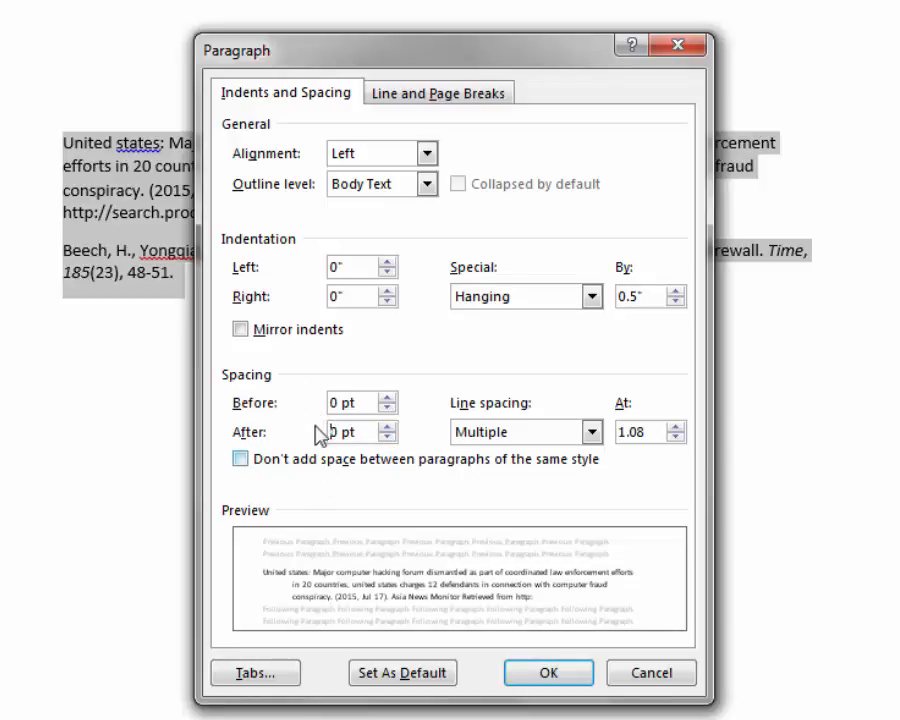
click(593, 433)
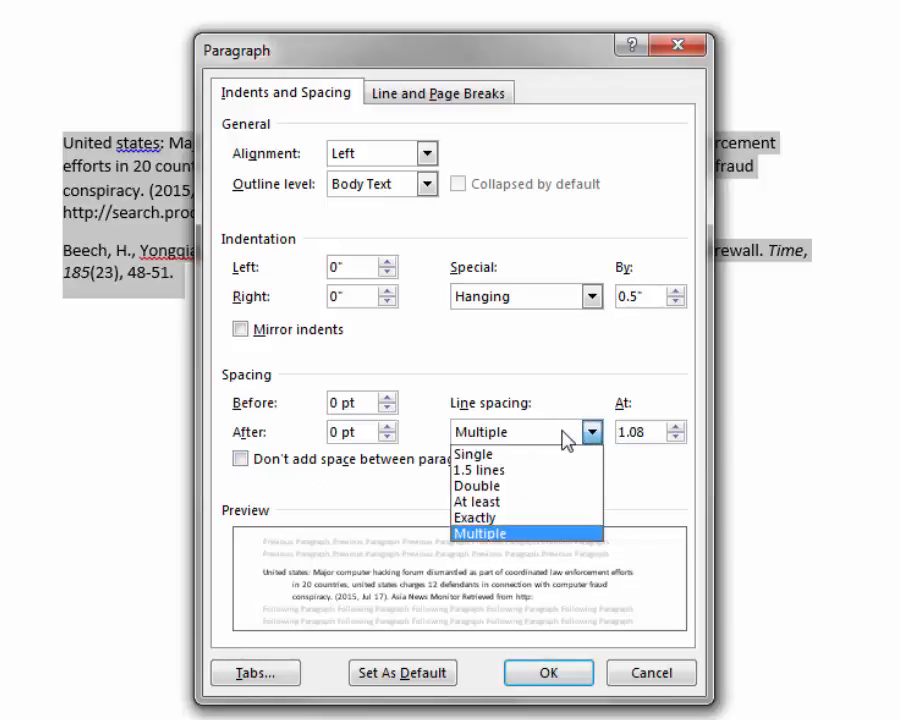
click(510, 488)
click(509, 490)
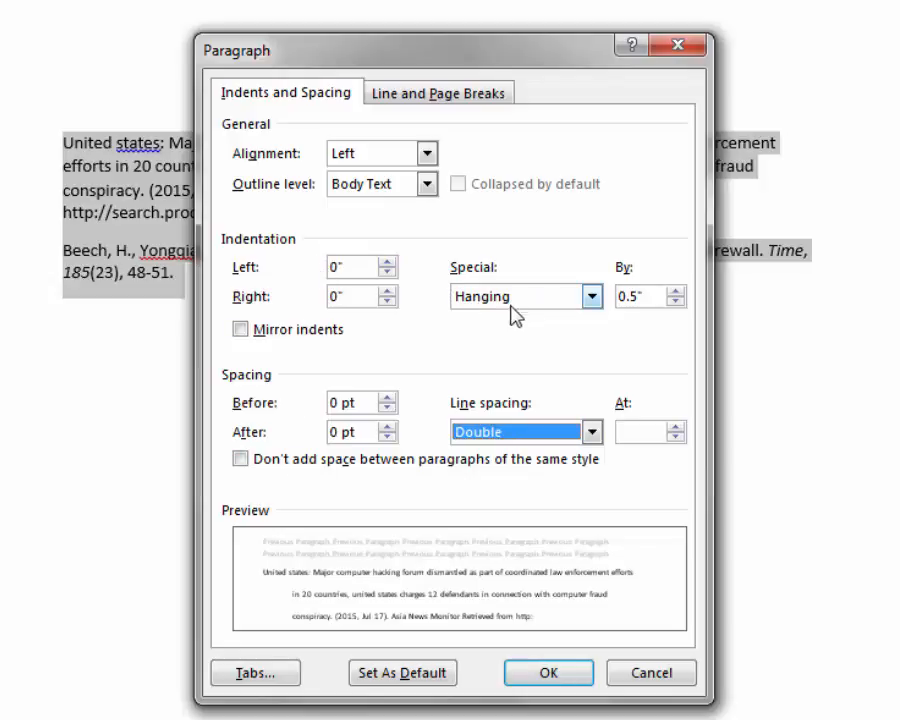
click(548, 674)
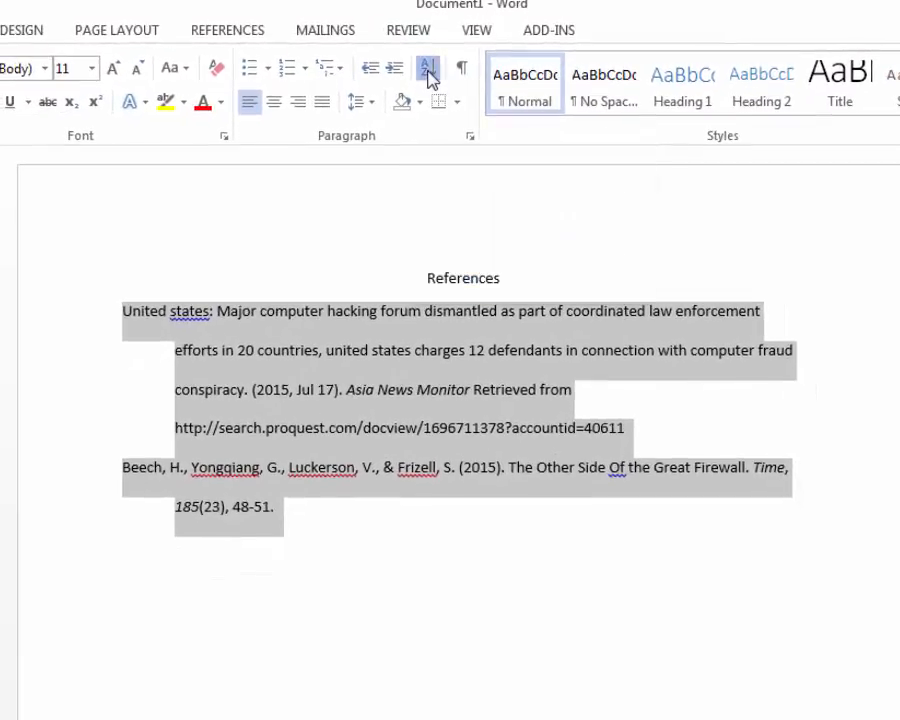
- Sort the selected citations alphabetically by paragraphs, as text in ascending order
click(428, 70)
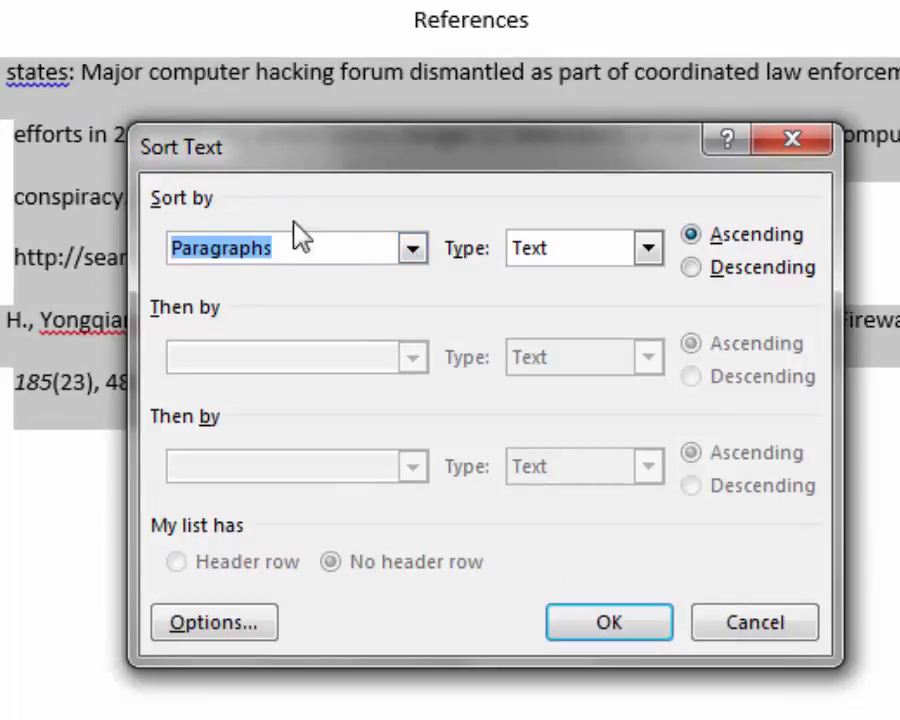
click(413, 252)
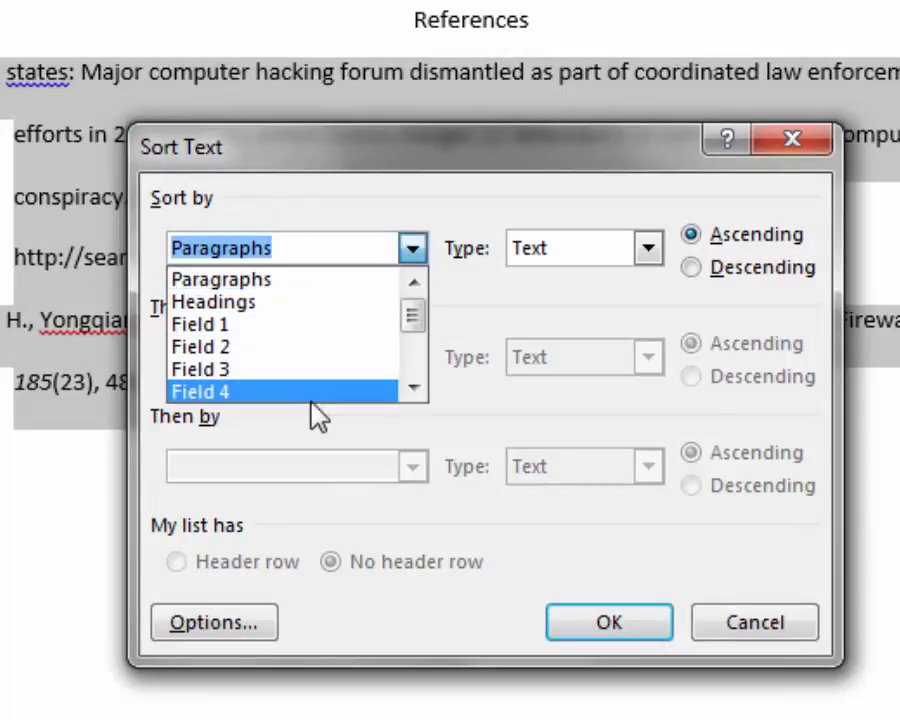
click(289, 281)
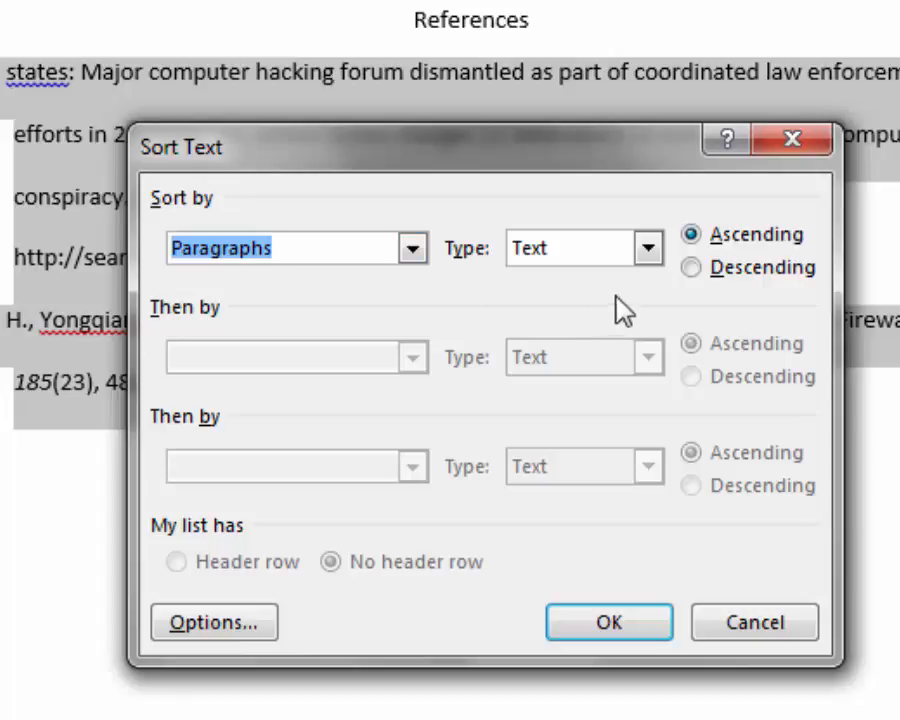
click(646, 248)
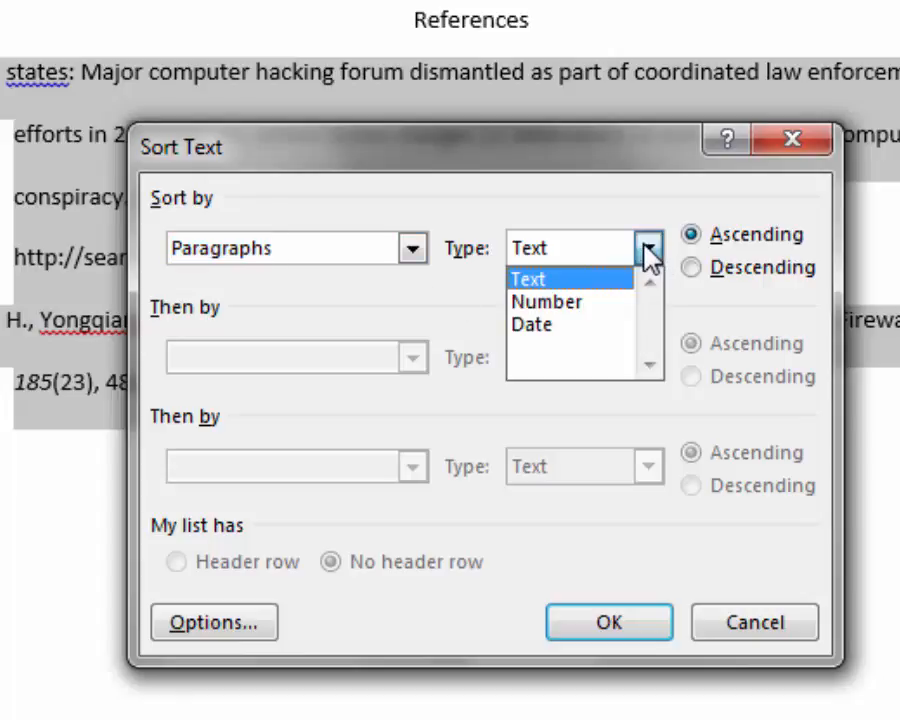
click(577, 280)
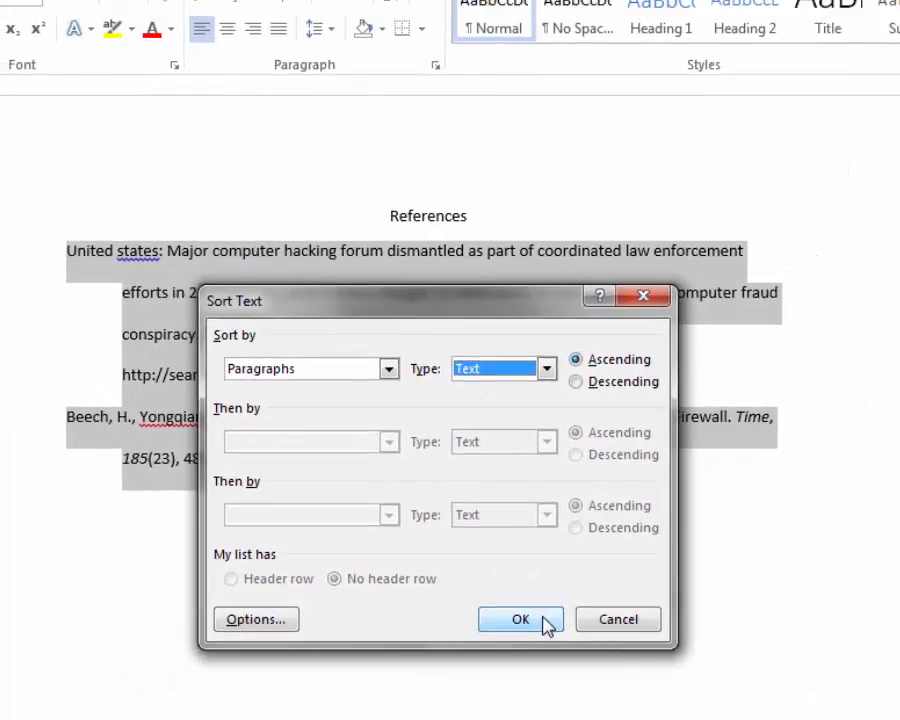
click(583, 623)
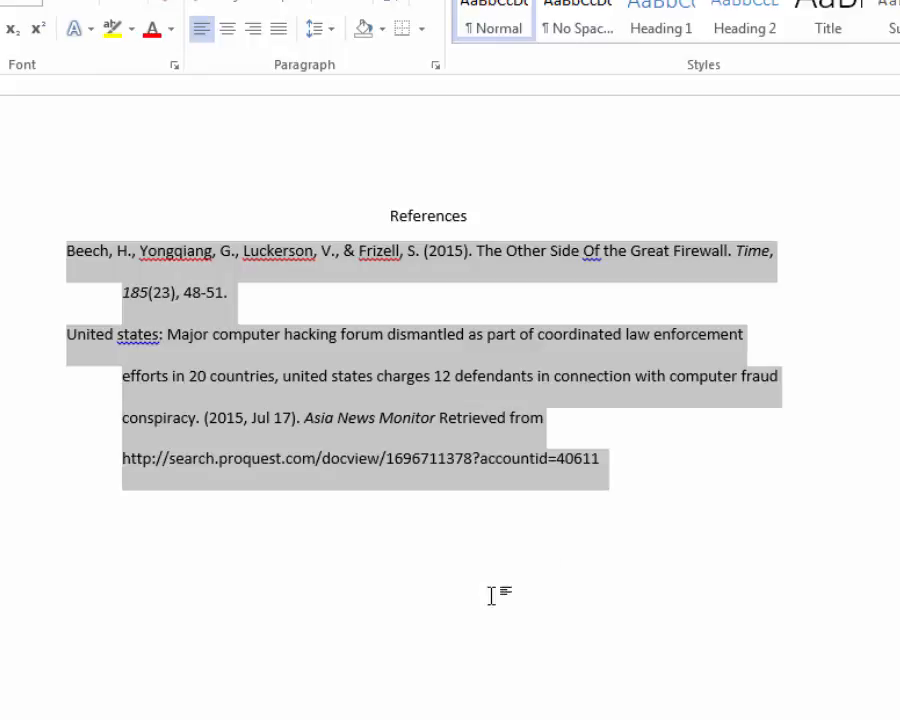
- Set the font of the heading and both citations to Times New Roman, size 12
click(386, 214)
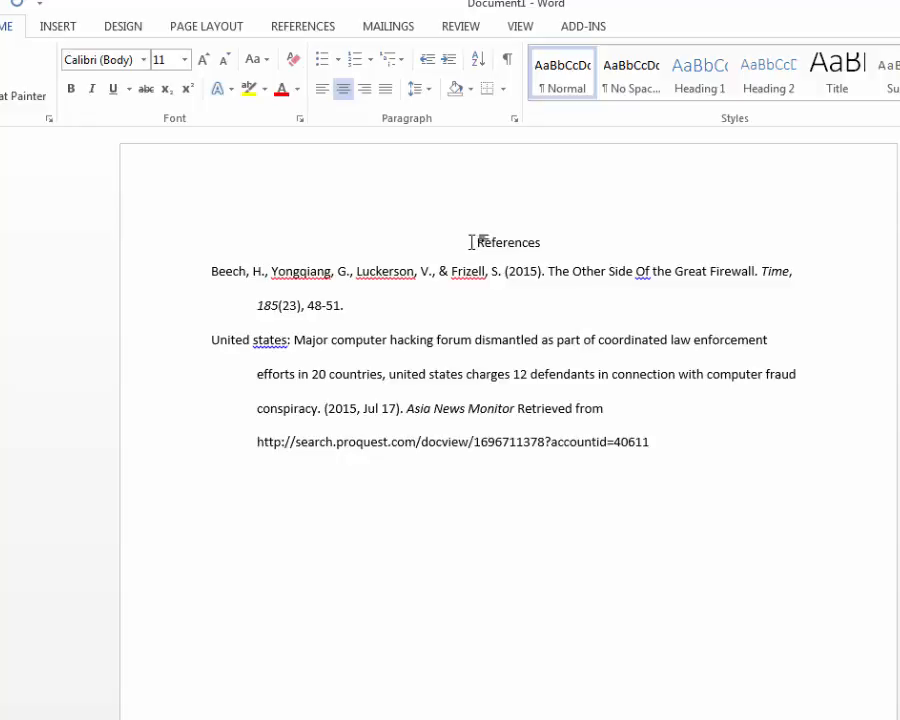
drag(478, 244, 805, 606)
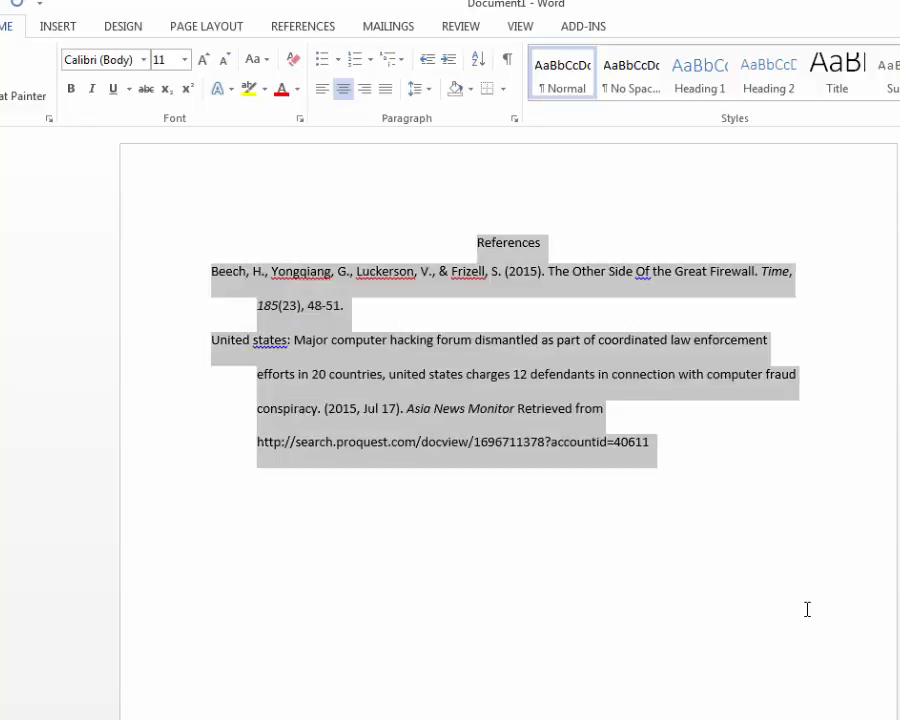
click(143, 60)
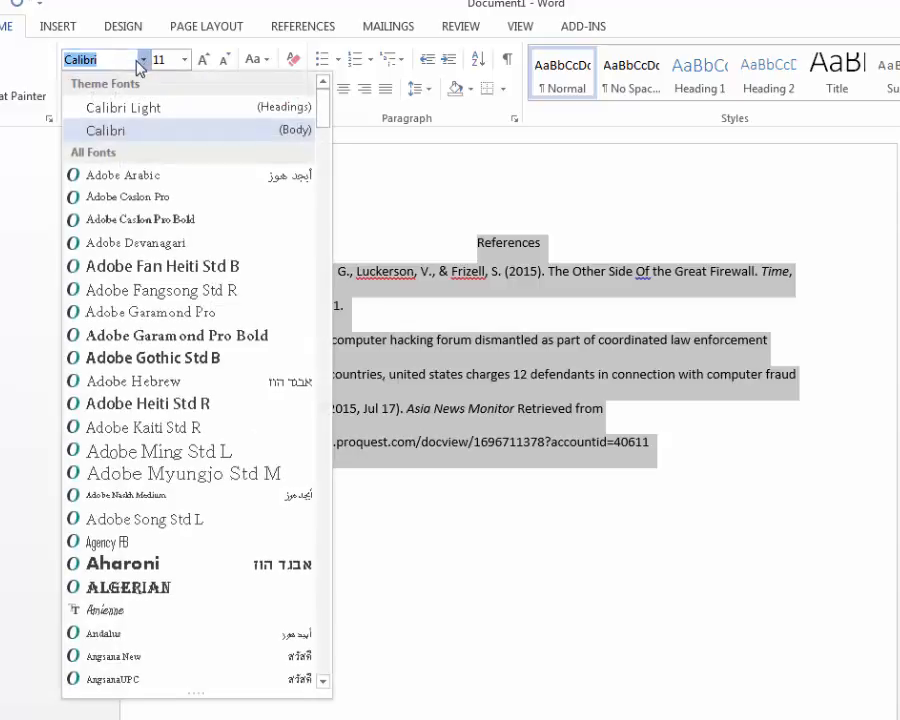
text(Times New Ro)
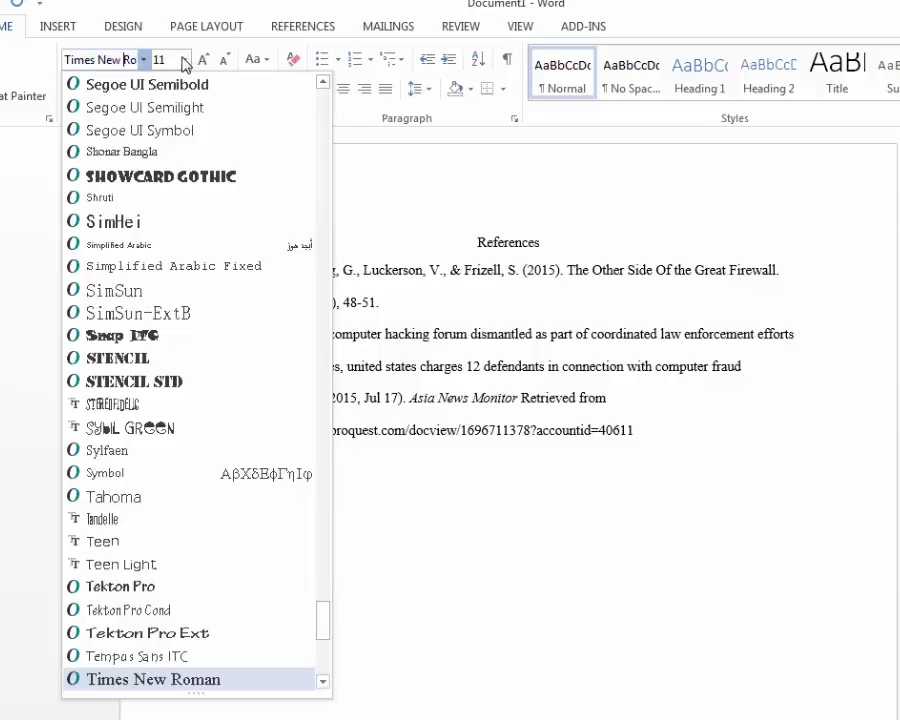
click(184, 60)
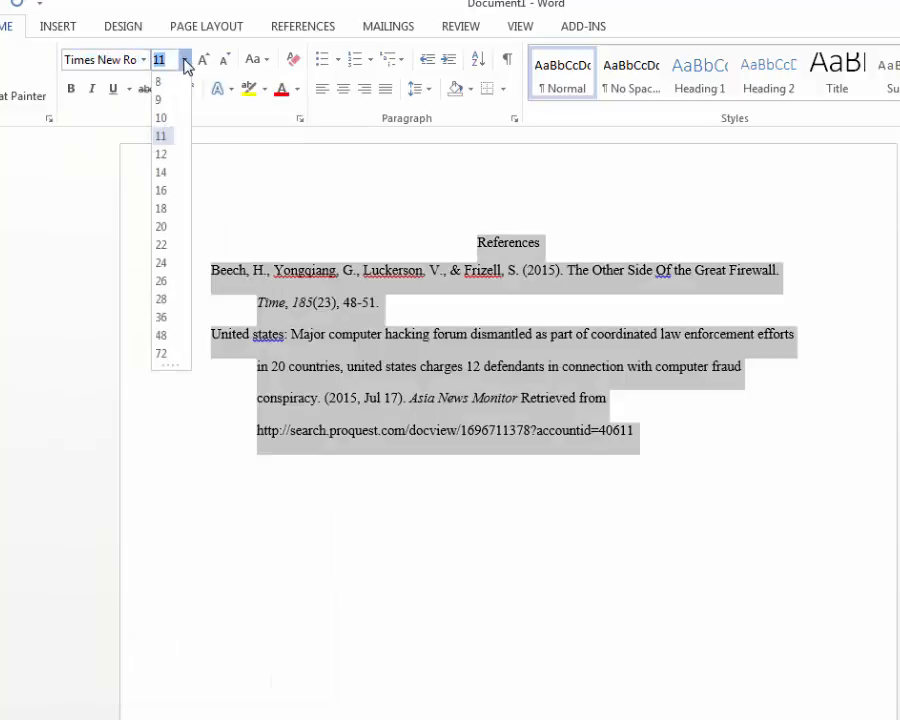
click(161, 154)
click(420, 545)
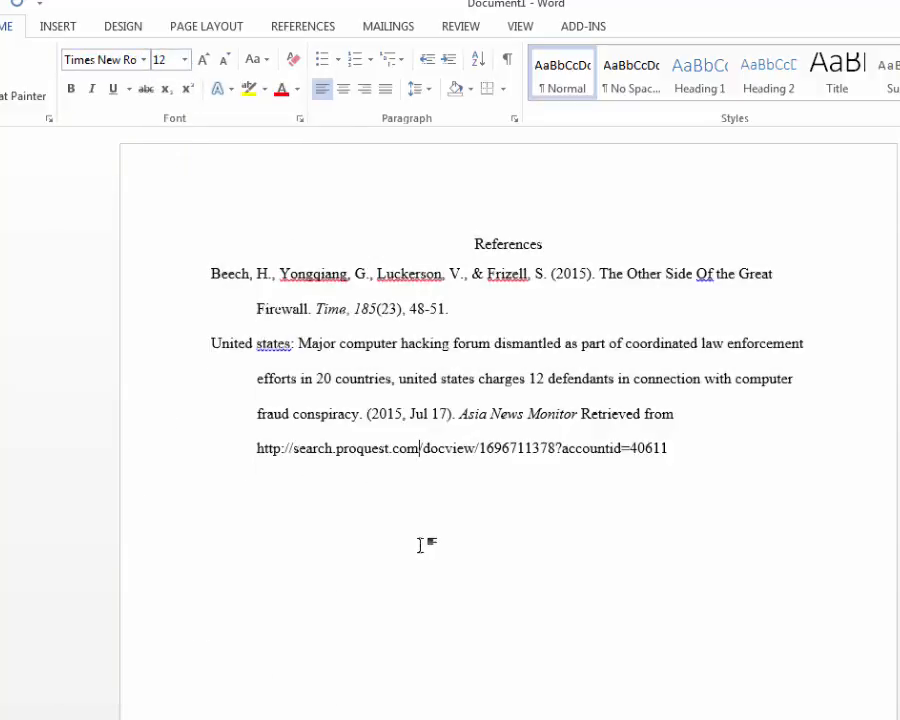